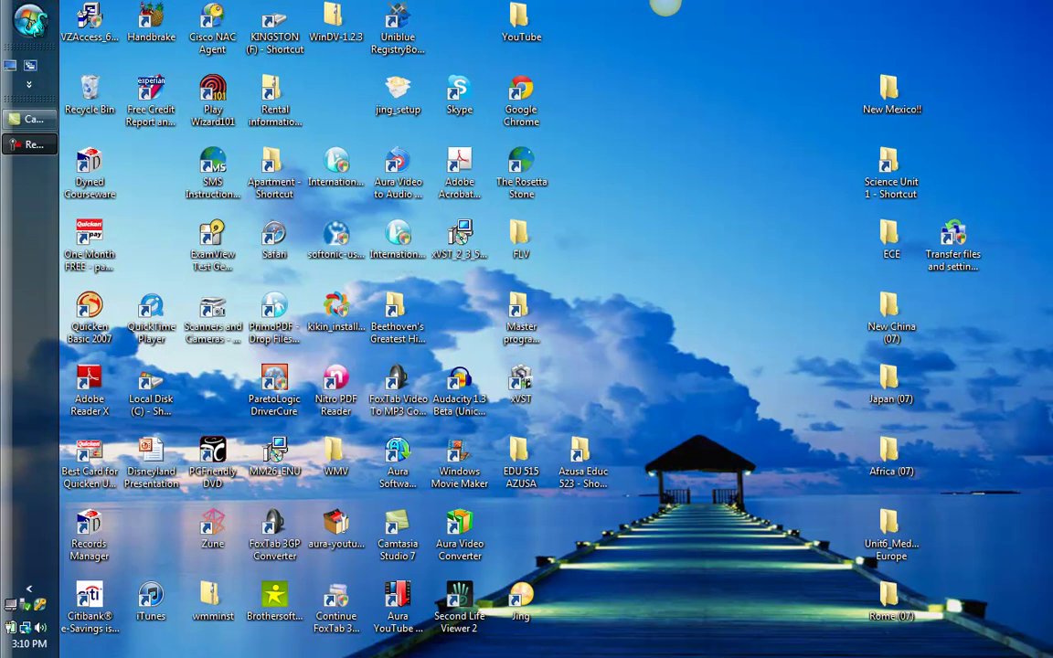
- Launch Internet Explorer from the Start menu and search Google for 'gmail'
{"action": "left_click", "coordinate": [28, 19]}
{"action": "left_click", "coordinate": [52, 75]}
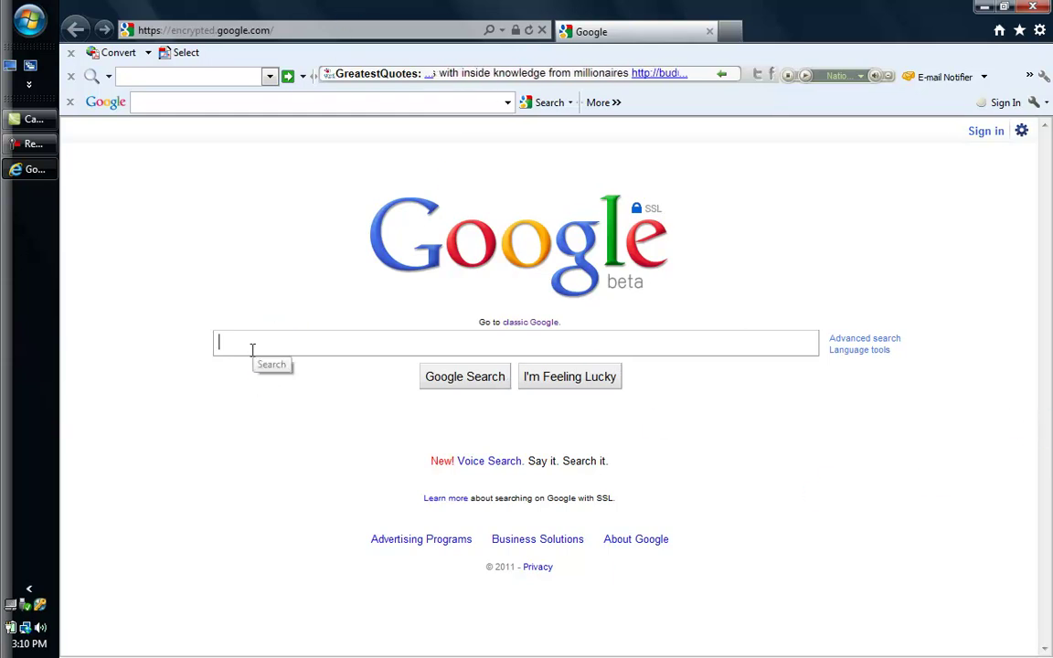
{"action": "type", "text": "gmail"}
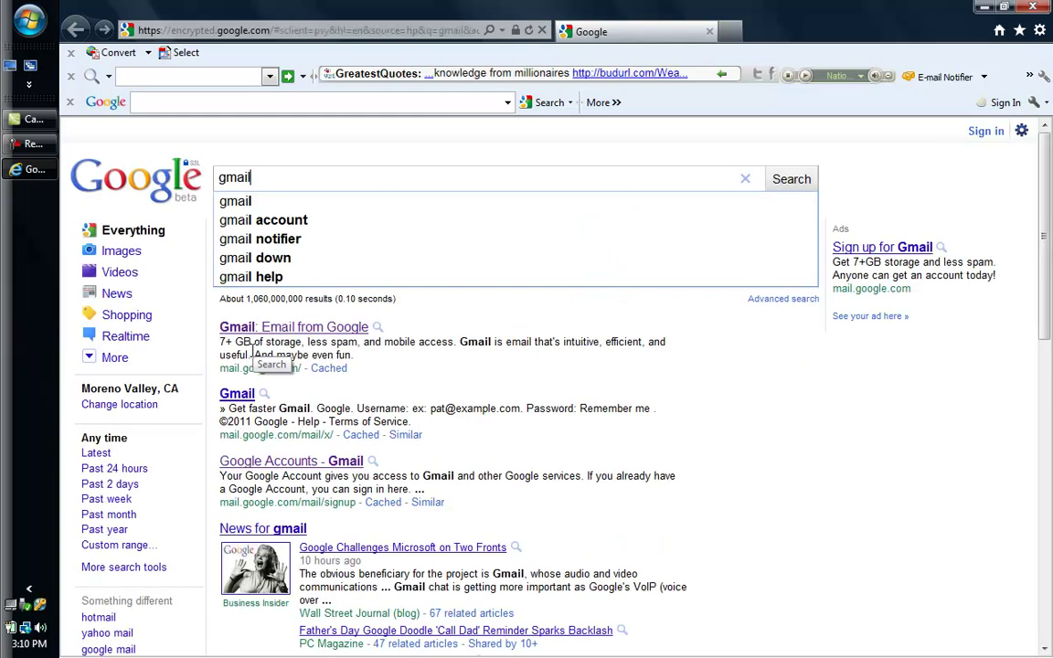
{"action": "key", "text": "Return"}
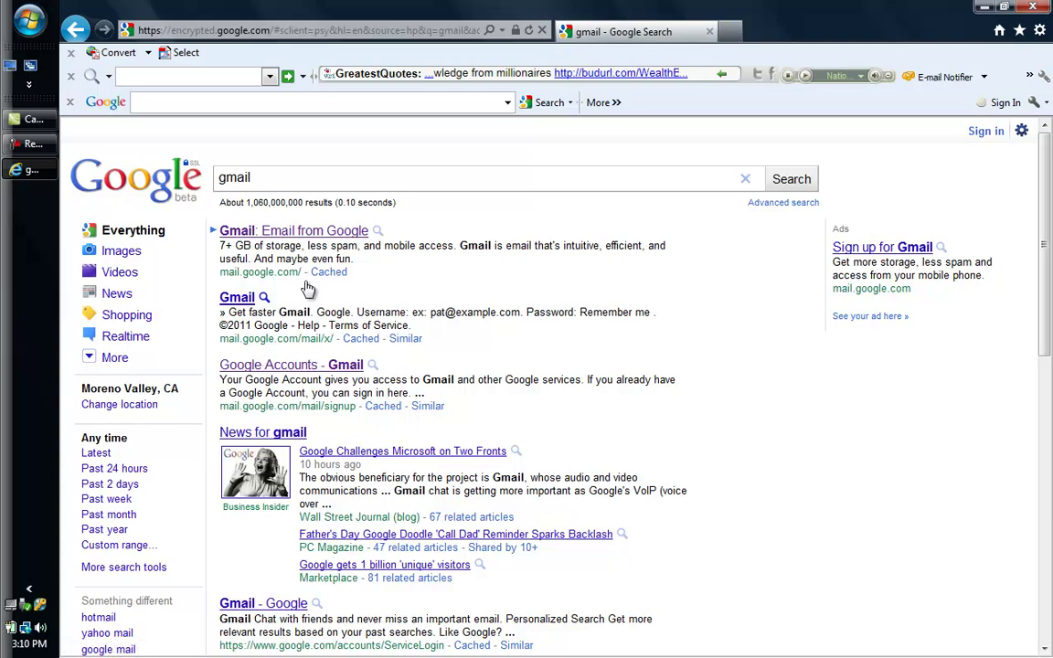
- Open Gmail's Create an account form and fill in first name, last name and desired login name
{"action": "left_click", "coordinate": [264, 237]}
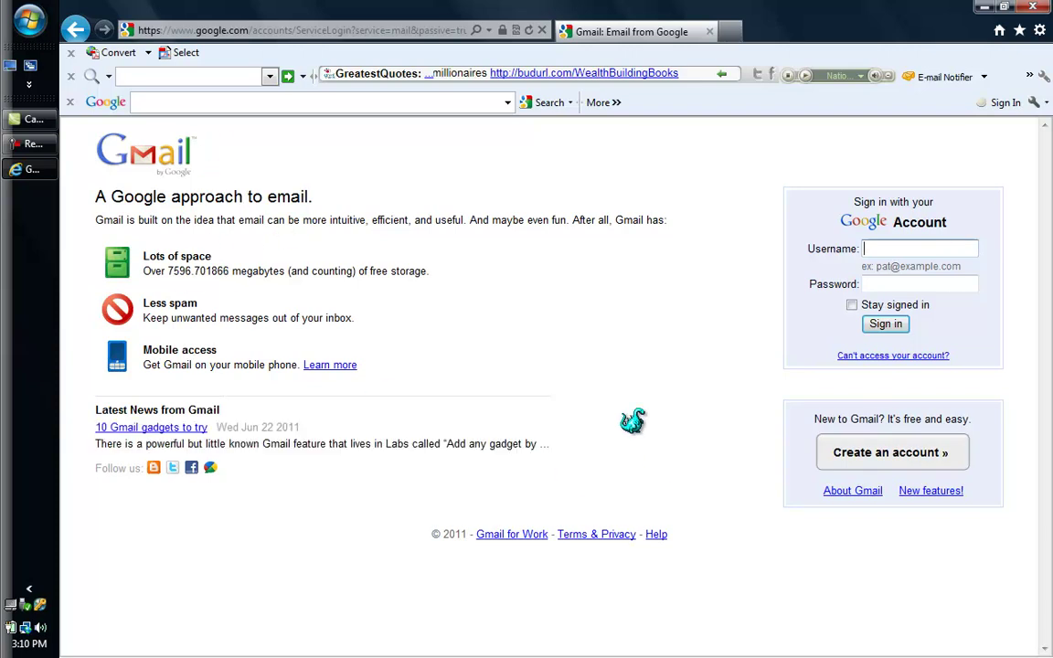
{"action": "left_click", "coordinate": [913, 463]}
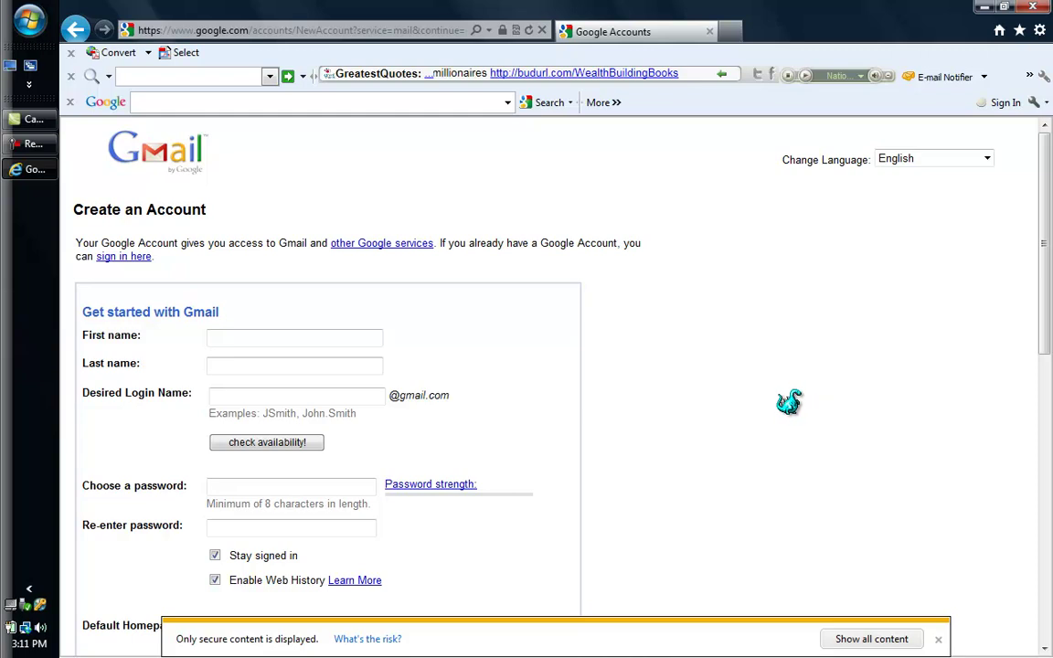
{"action": "left_click", "coordinate": [229, 339]}
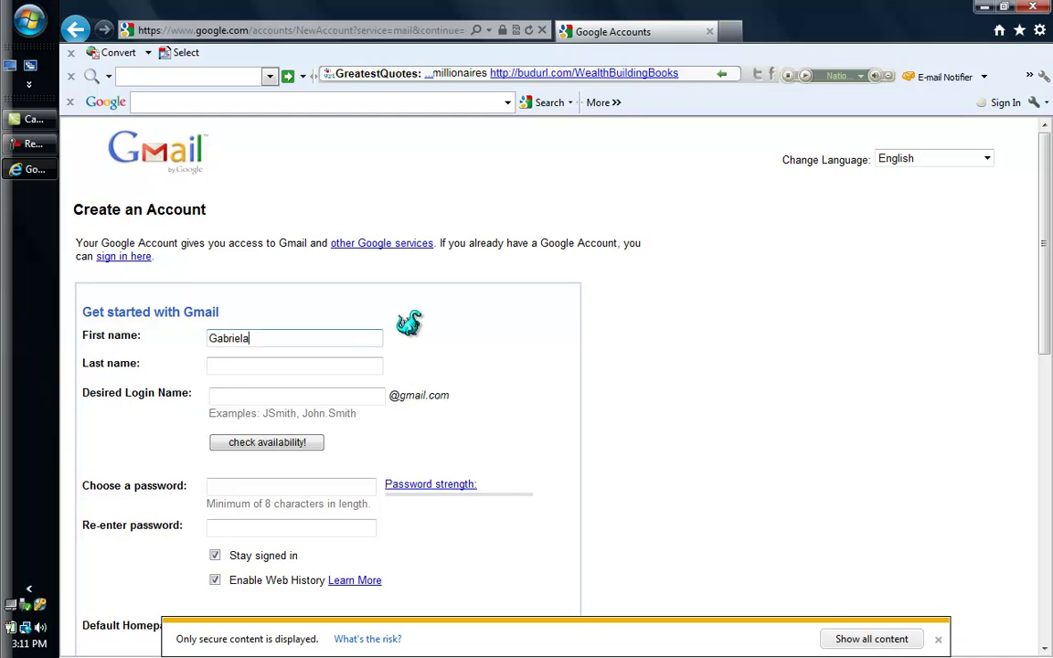
{"action": "key", "text": "Tab"}
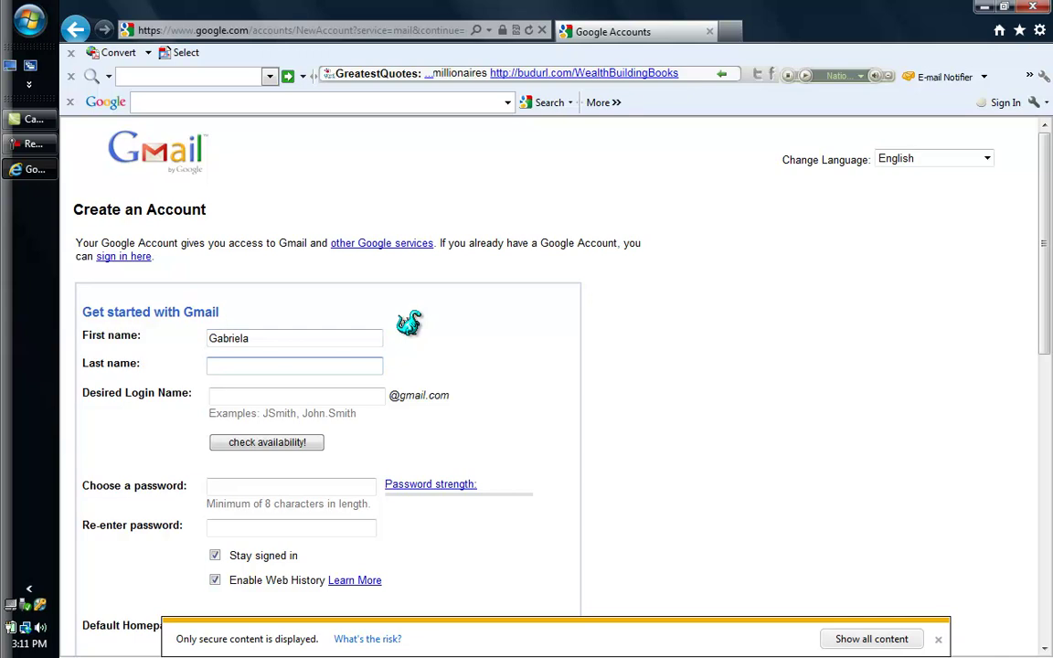
{"action": "key", "text": "Tab"}
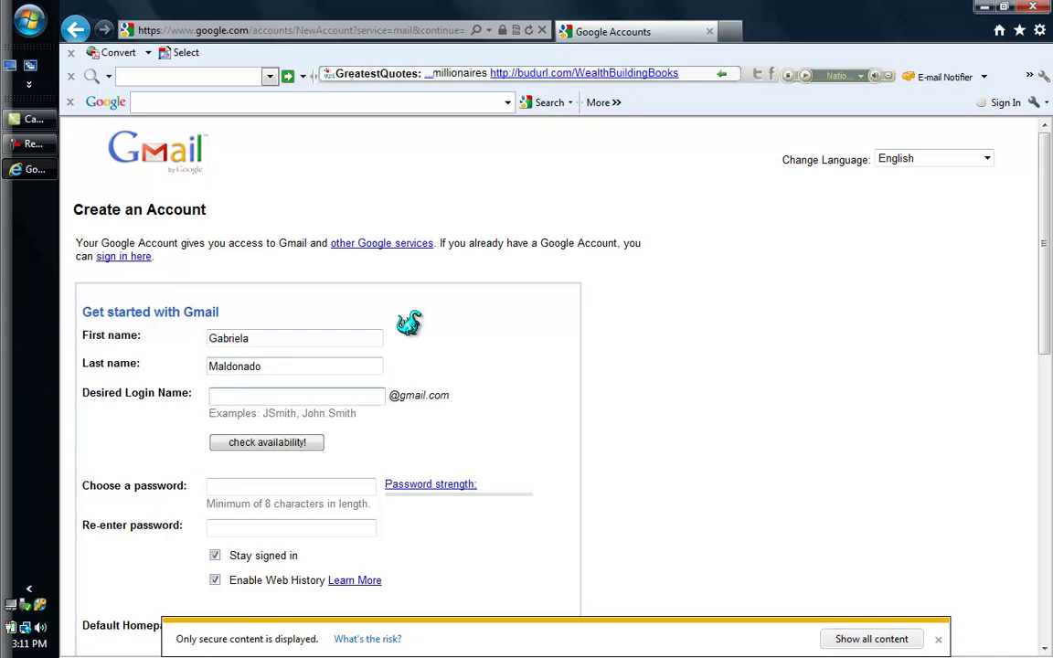
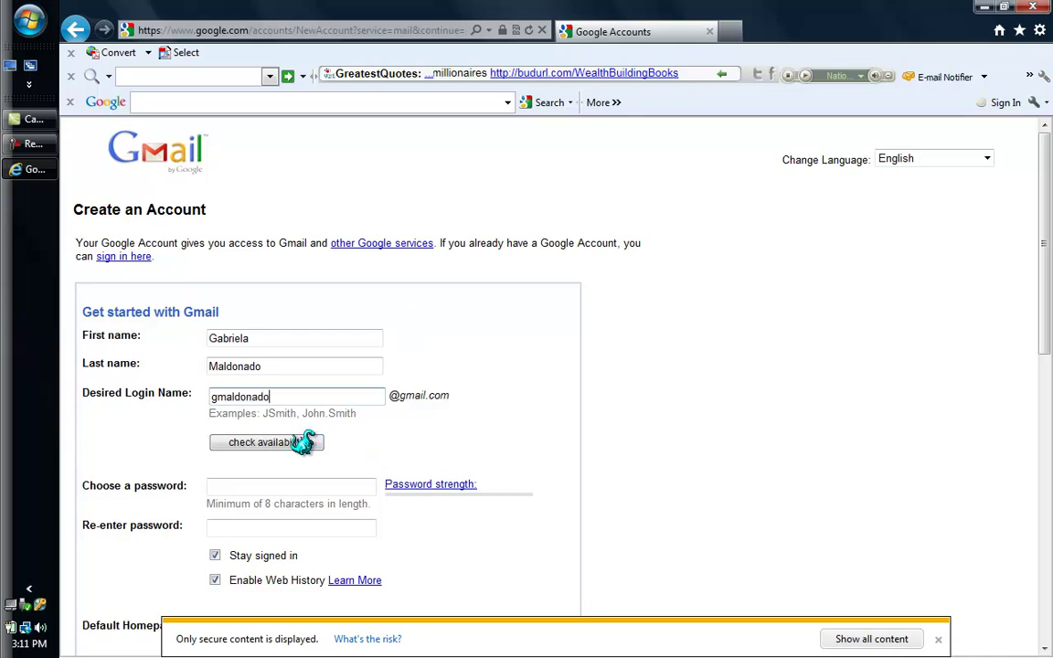
- Check the login name, append digits after it proves taken, and recheck until it's available
{"action": "left_click", "coordinate": [293, 445]}
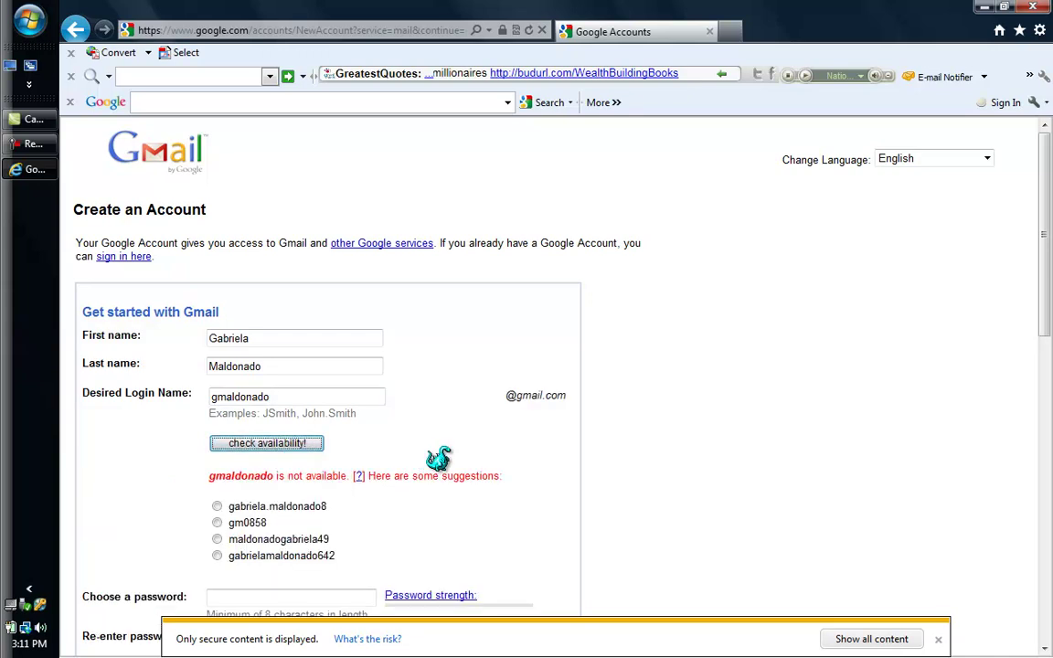
{"action": "left_click", "coordinate": [282, 396]}
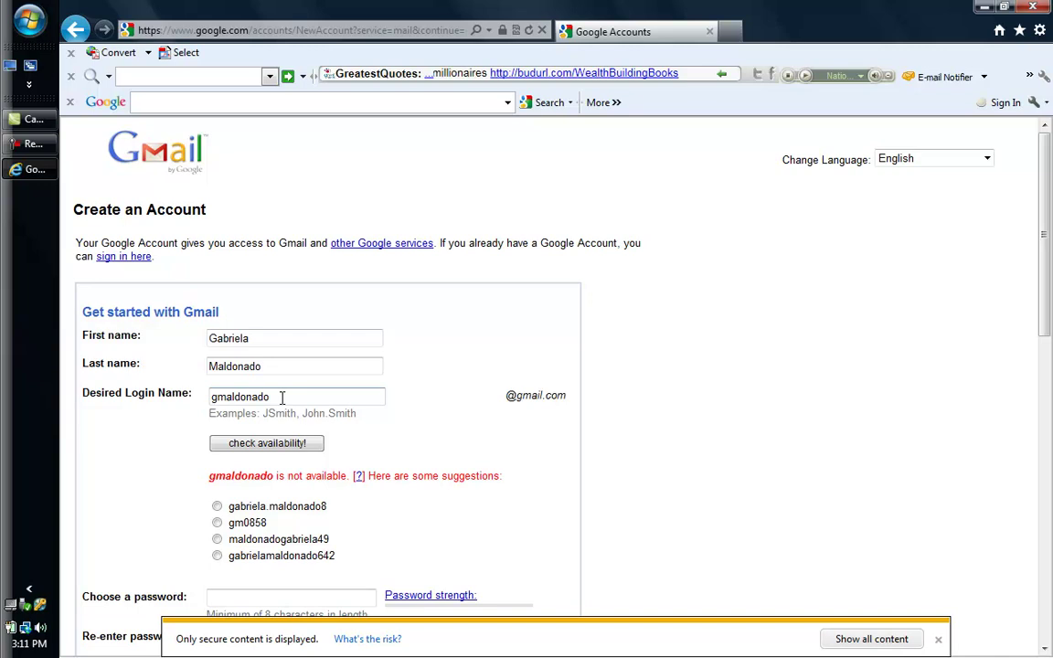
{"action": "left_click", "coordinate": [262, 448]}
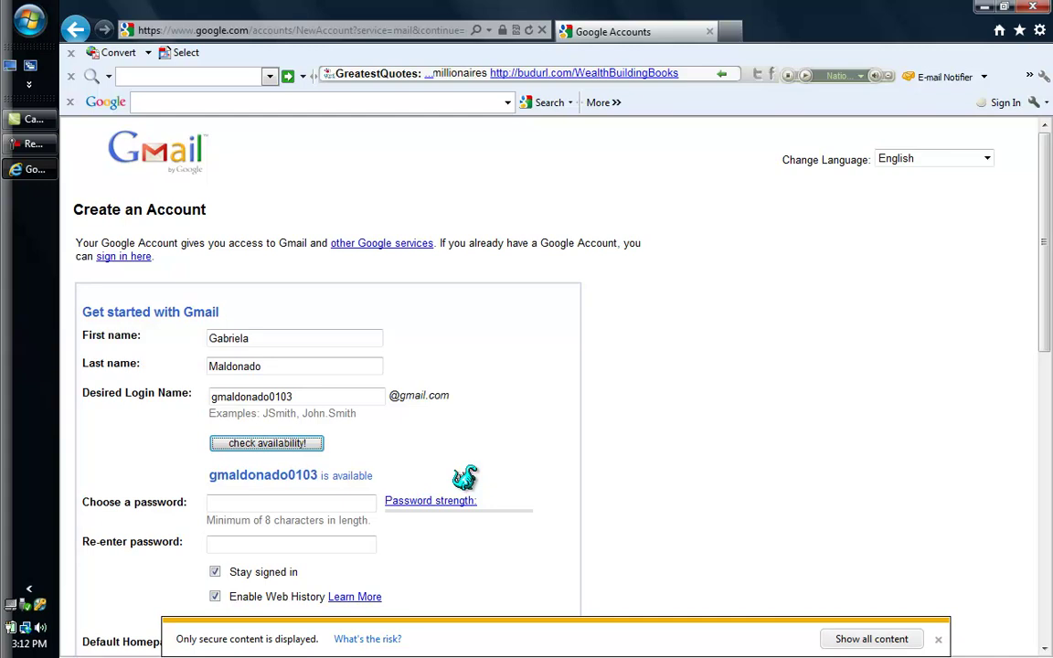
- Enter a strong password in the Choose a password field
{"action": "left_click", "coordinate": [235, 506]}
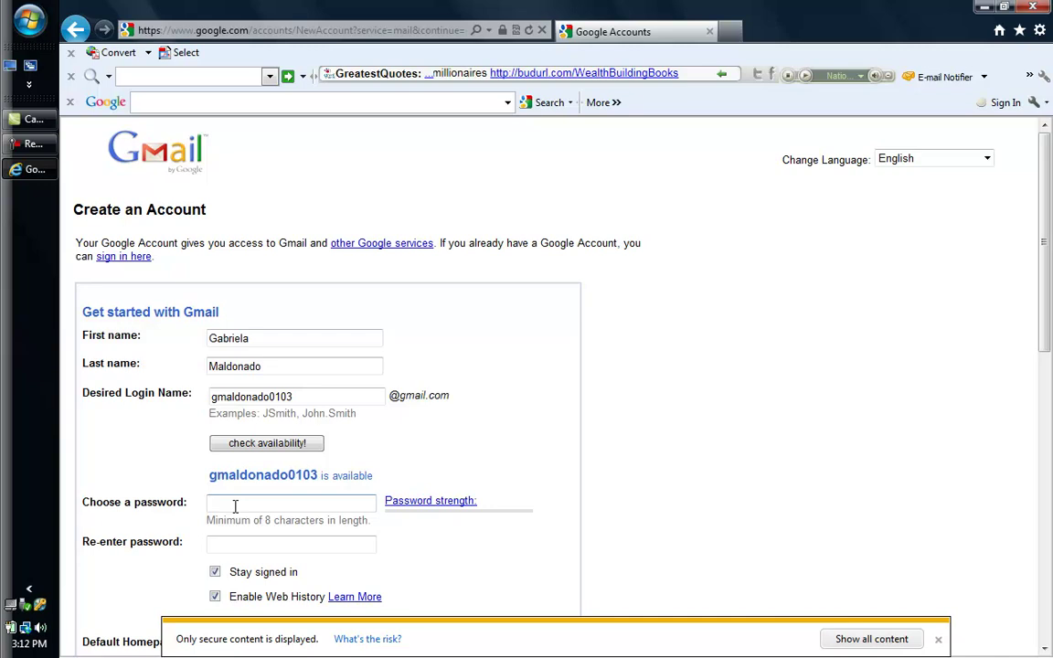
{"action": "type", "text": "••••"}
{"action": "key", "text": "BackSpace"}
{"action": "key", "text": "BackSpace"}
{"action": "key", "text": "BackSpace"}
{"action": "key", "text": "BackSpace"}
{"action": "type", "text": "•••••••••••"}
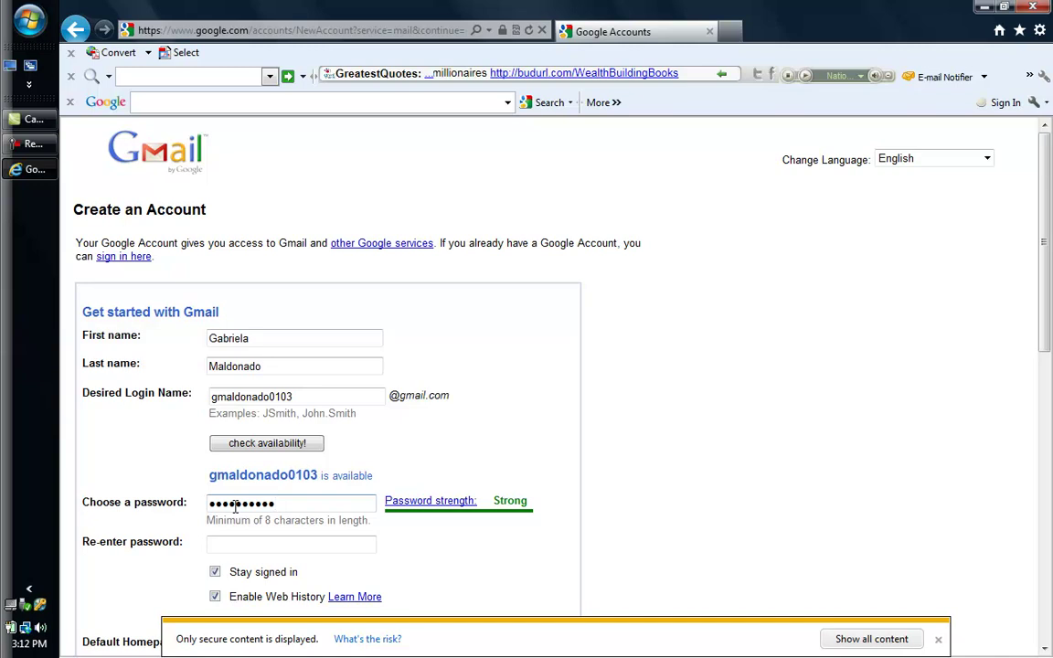
- Type the same password again in the Re-enter password field
{"action": "scroll", "coordinate": [520, 562], "scroll_direction": "down", "scroll_amount": 2}
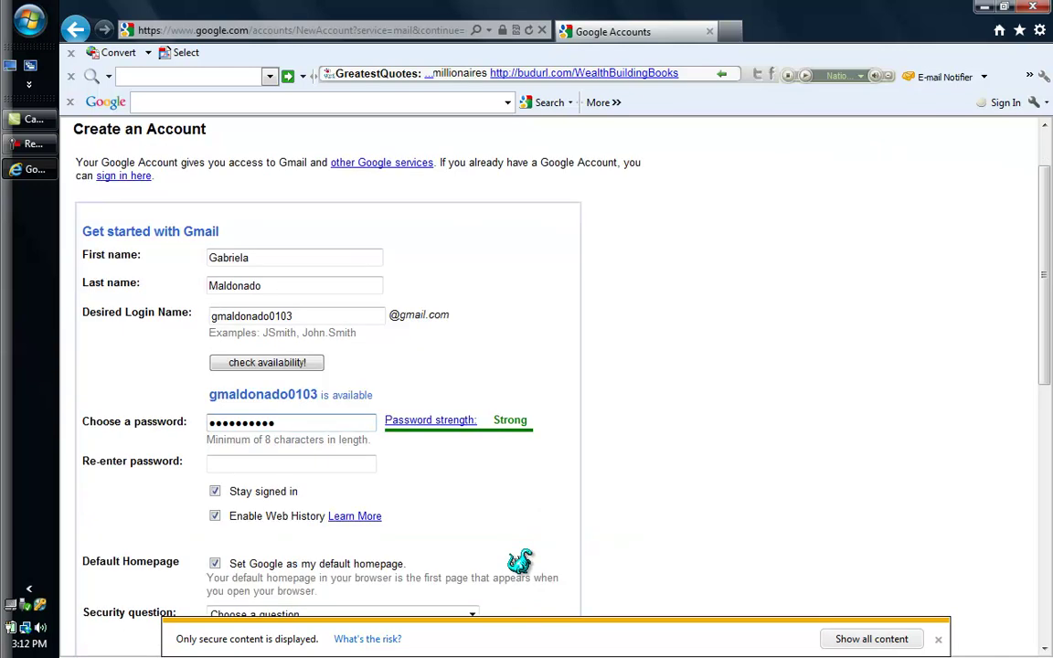
{"action": "scroll", "coordinate": [520, 561], "scroll_direction": "down", "scroll_amount": 4}
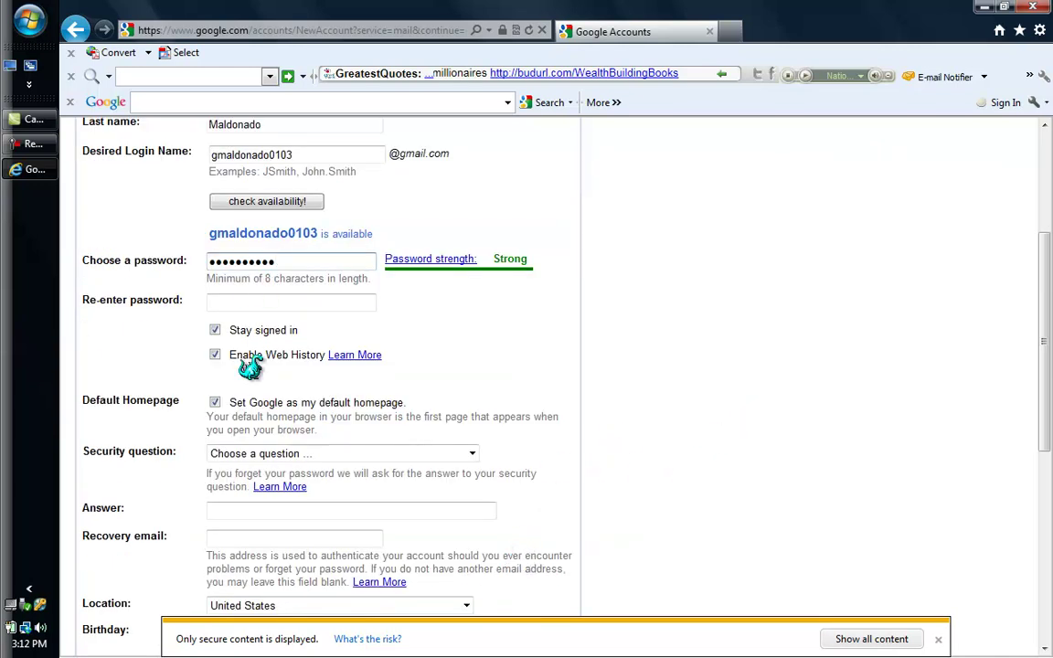
{"action": "left_click", "coordinate": [222, 301]}
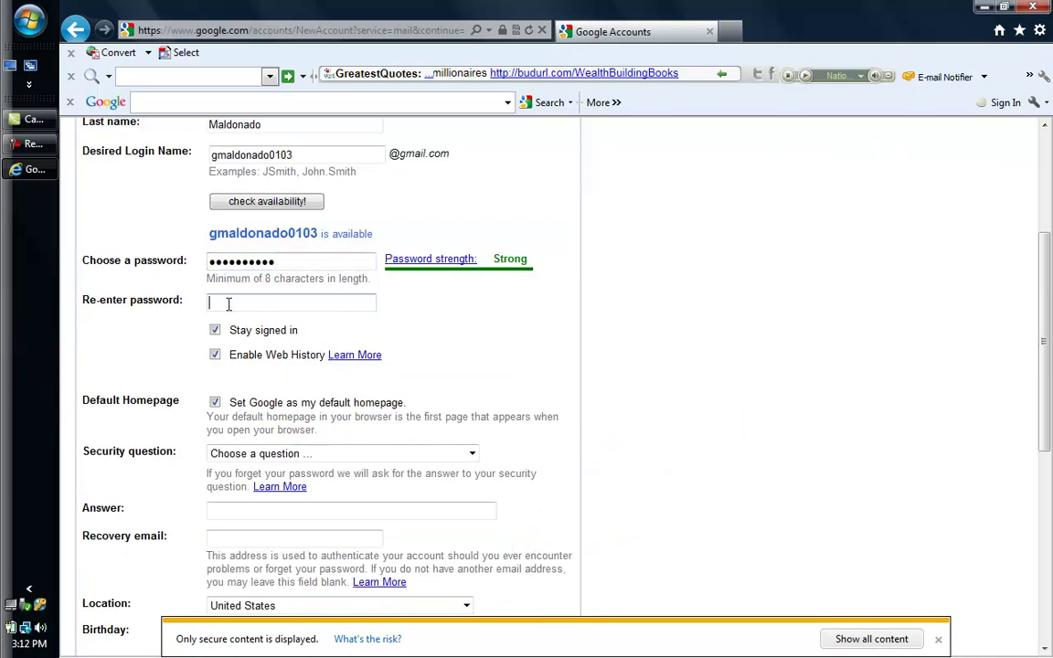
{"action": "type", "text": "••••"}
{"action": "key", "text": "BackSpace"}
{"action": "key", "text": "BackSpace"}
{"action": "key", "text": "BackSpace"}
{"action": "key", "text": "BackSpace"}
{"action": "type", "text": "•••••"}
{"action": "key", "text": "BackSpace"}
{"action": "key", "text": "BackSpace"}
{"action": "key", "text": "BackSpace"}
{"action": "key", "text": "BackSpace"}
{"action": "key", "text": "BackSpace"}
{"action": "type", "text": "••••••••••"}
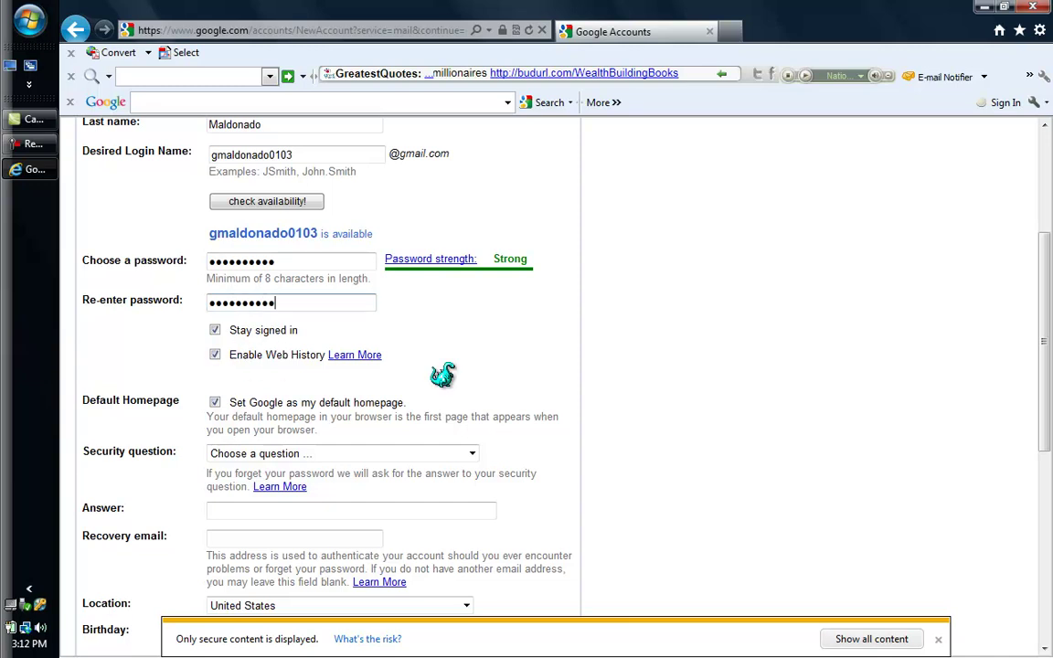
- Pick the best-friend security question and fill in its answer
{"action": "scroll", "coordinate": [656, 437], "scroll_direction": "down", "scroll_amount": 3}
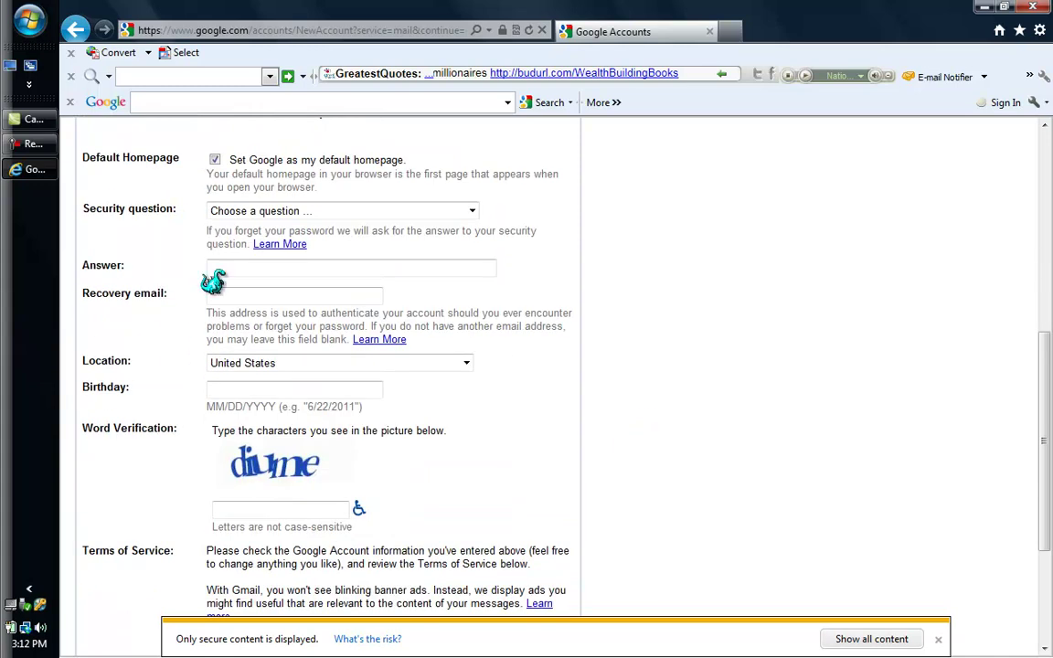
{"action": "left_click", "coordinate": [471, 211]}
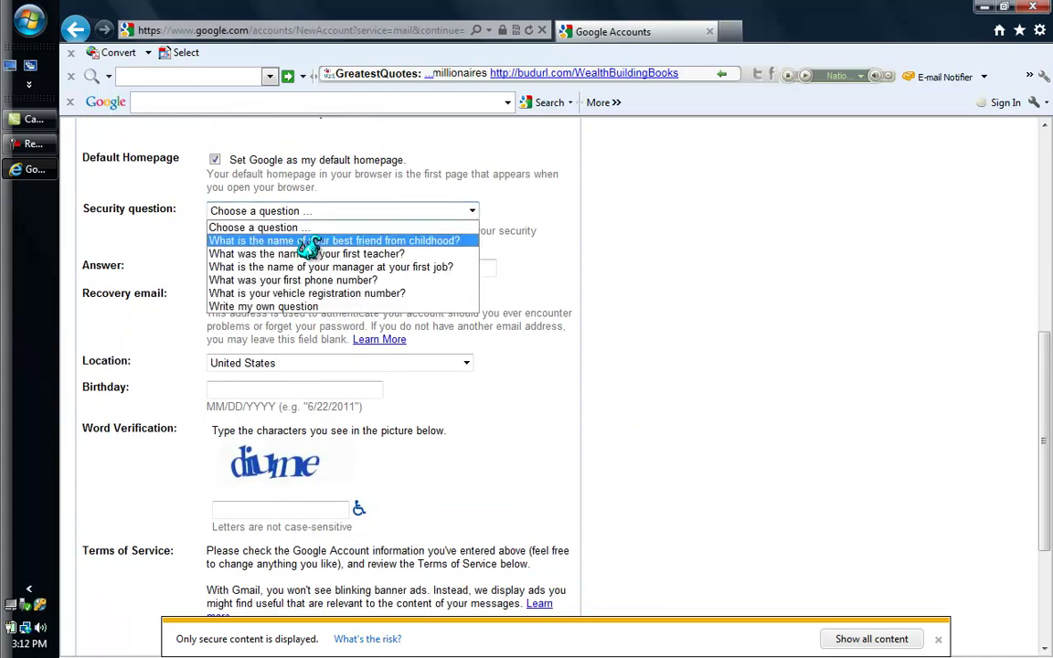
{"action": "left_click", "coordinate": [310, 241]}
{"action": "left_click", "coordinate": [238, 267]}
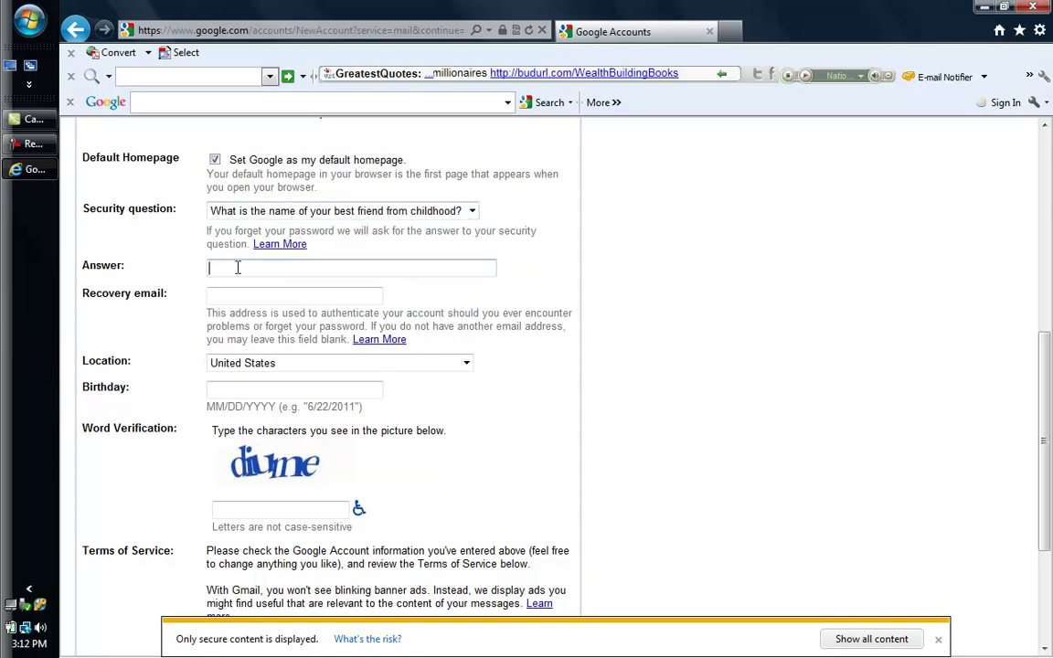
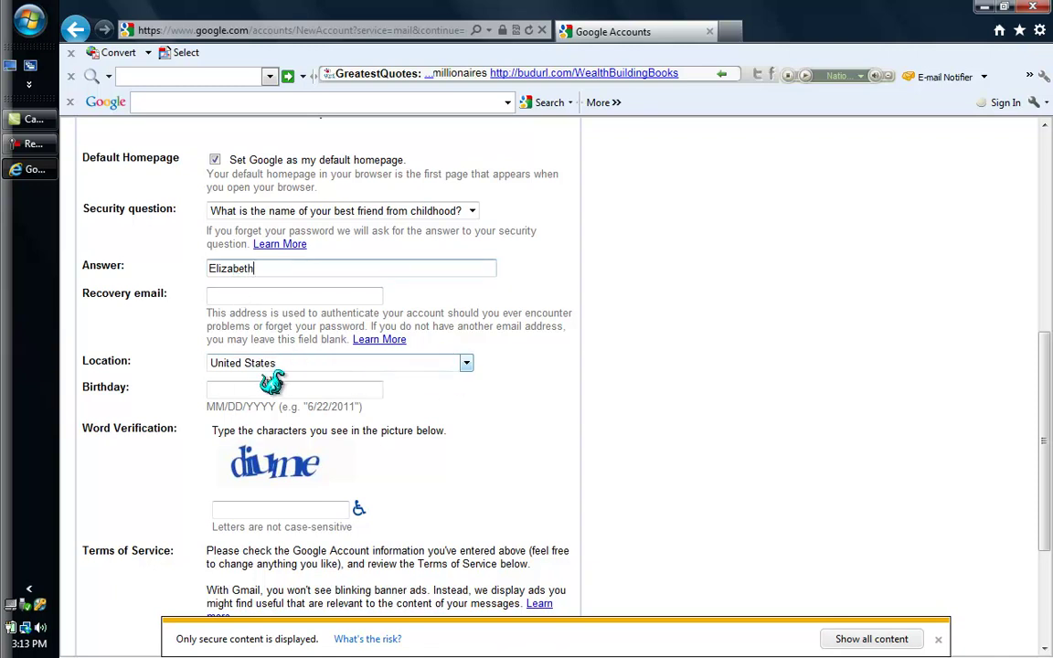
- Enter the birthday in the Birthday field and move to the word verification box
{"action": "left_click", "coordinate": [232, 391]}
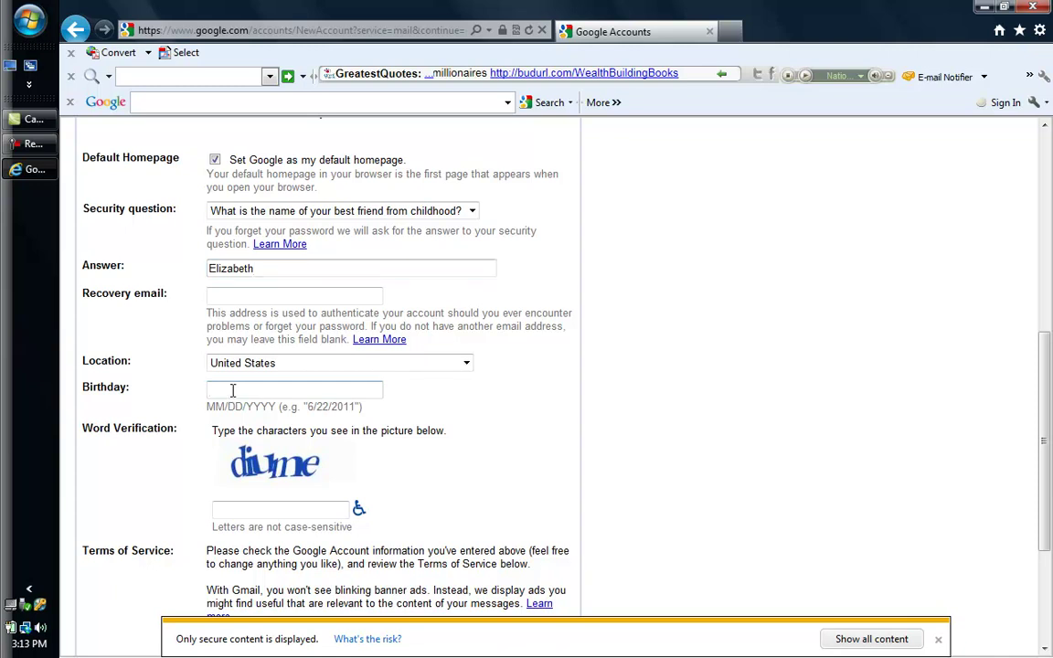
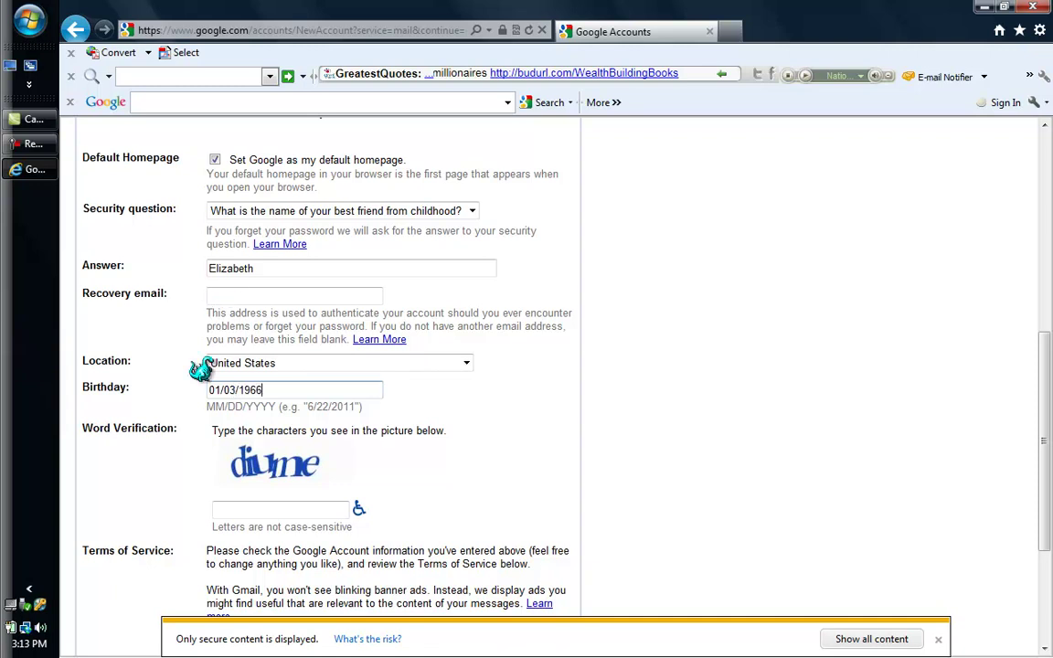
{"action": "left_click", "coordinate": [229, 509]}
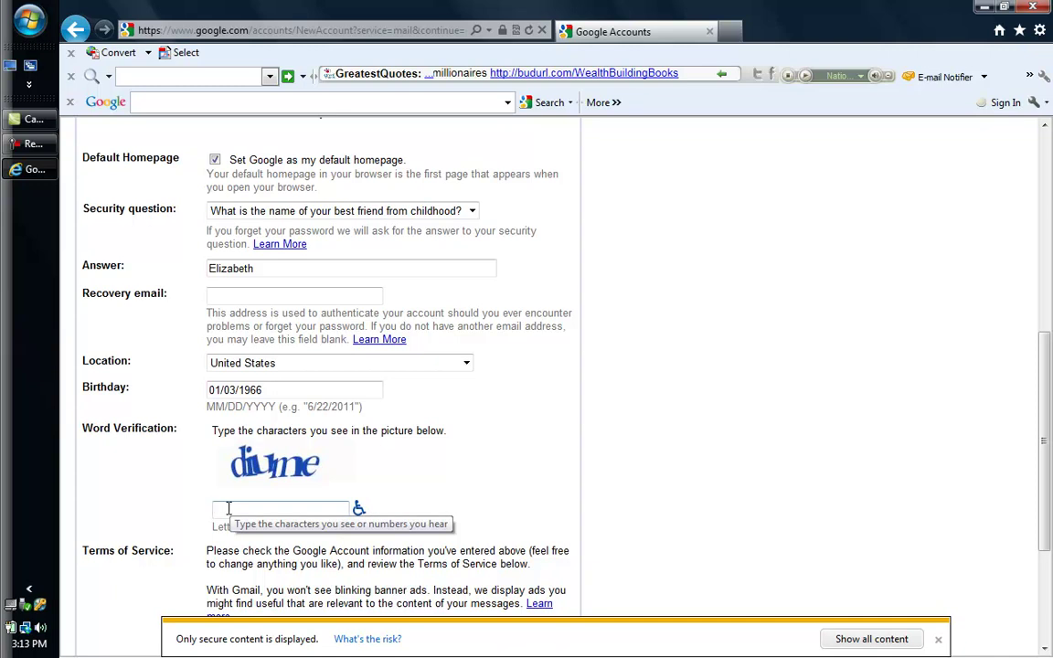
- Enter the word-verification characters, accept the terms to create the account, and decline the home-page change
{"action": "type", "text": "diu"}
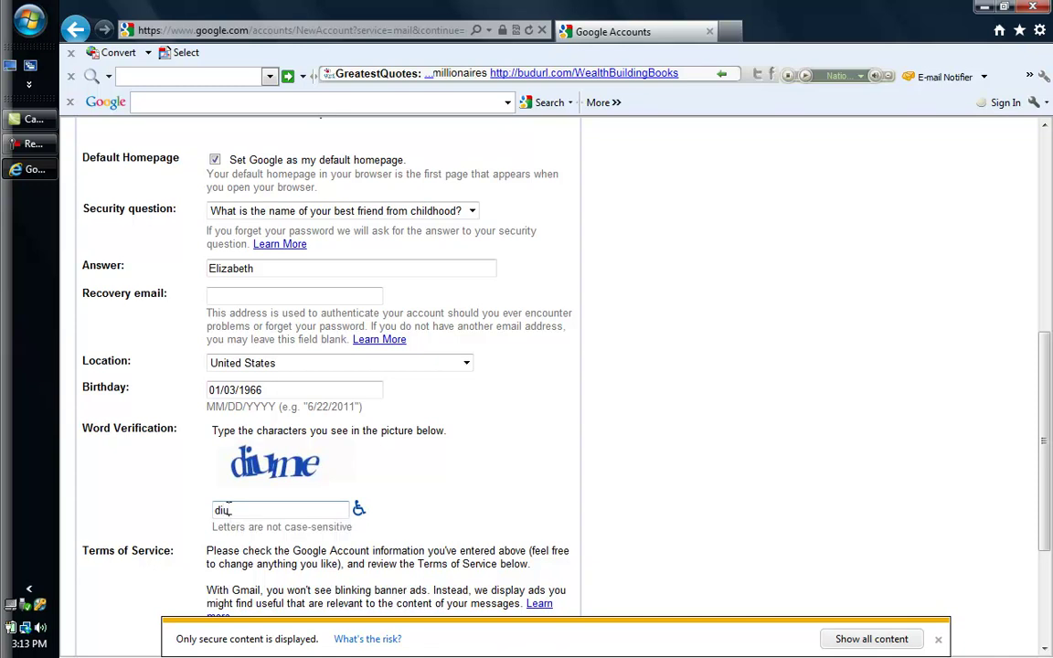
{"action": "type", "text": "me"}
{"action": "scroll", "coordinate": [654, 496], "scroll_direction": "down", "scroll_amount": 3}
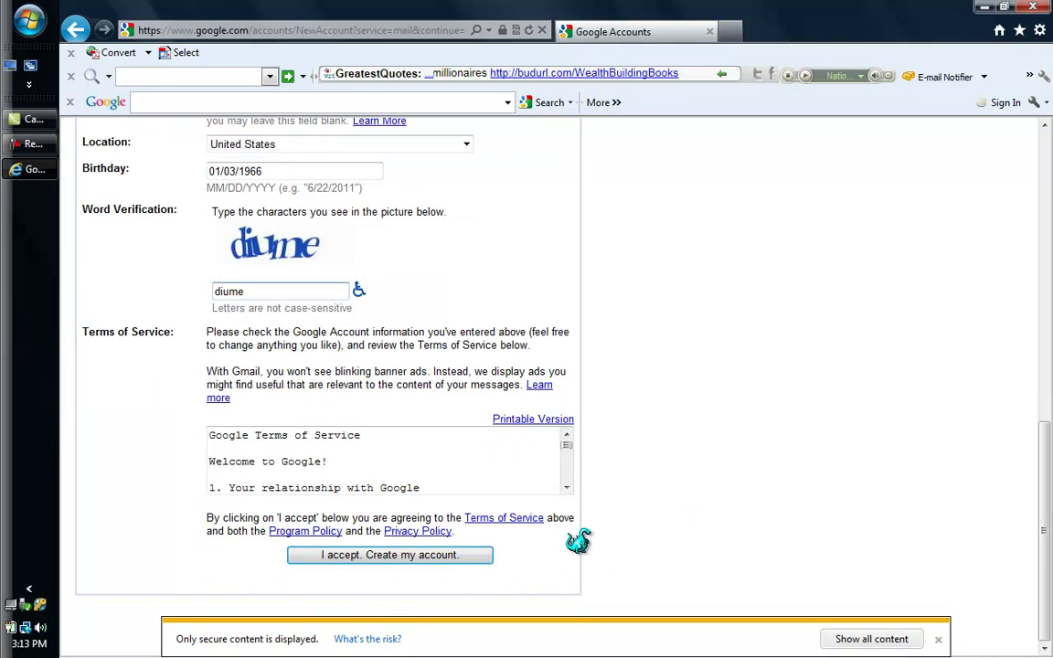
{"action": "left_click", "coordinate": [412, 560]}
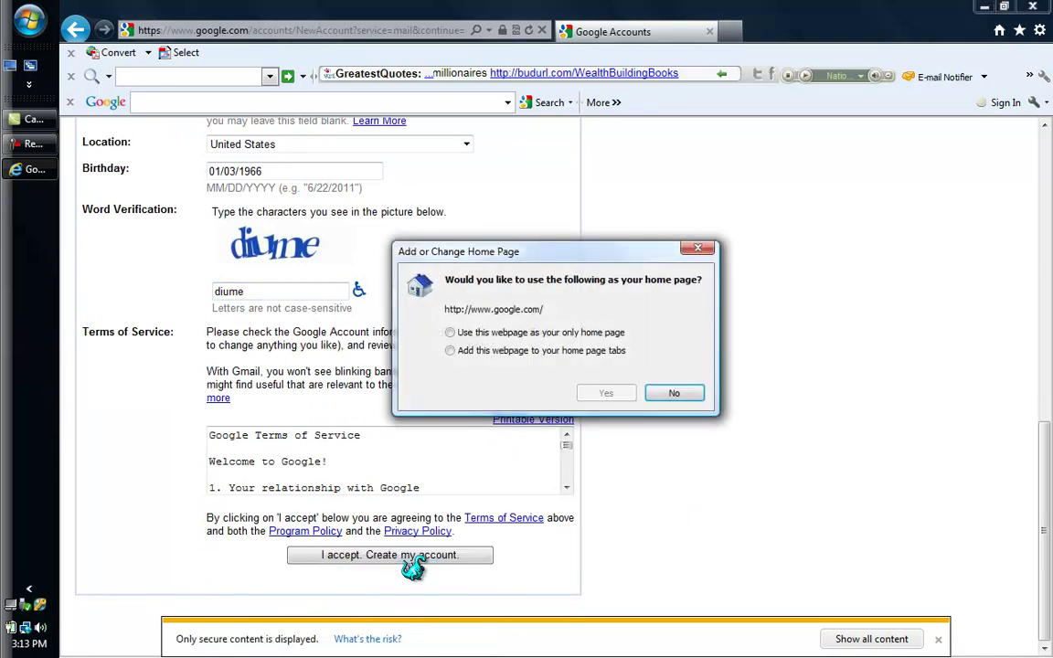
{"action": "left_click", "coordinate": [686, 396]}
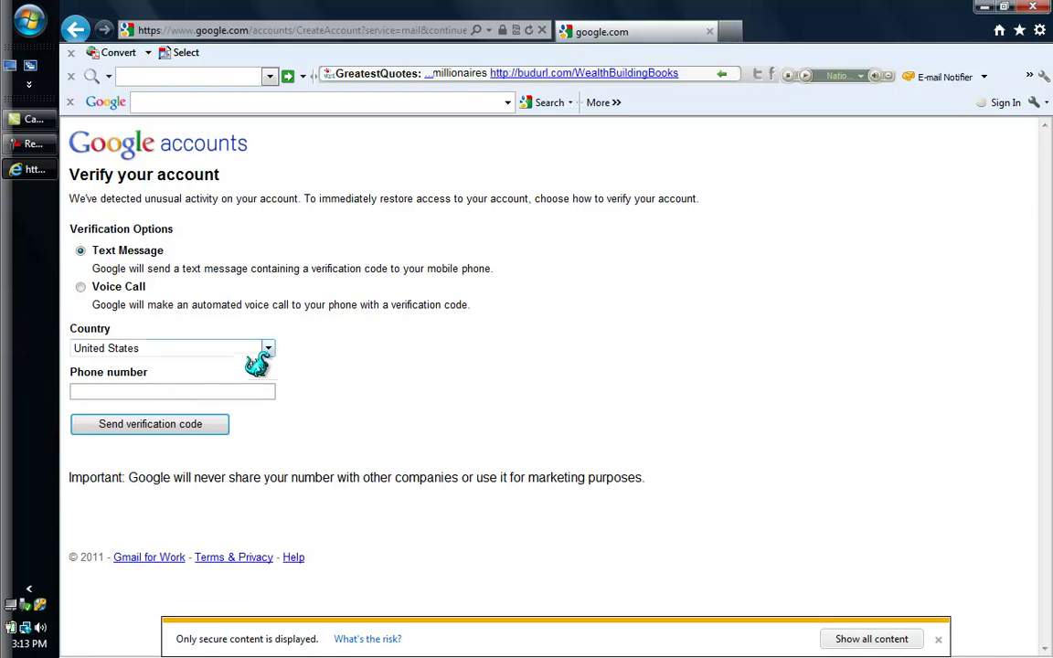
- Choose Voice Call verification, enter the phone number, and request the call with the code
{"action": "left_click", "coordinate": [84, 391]}
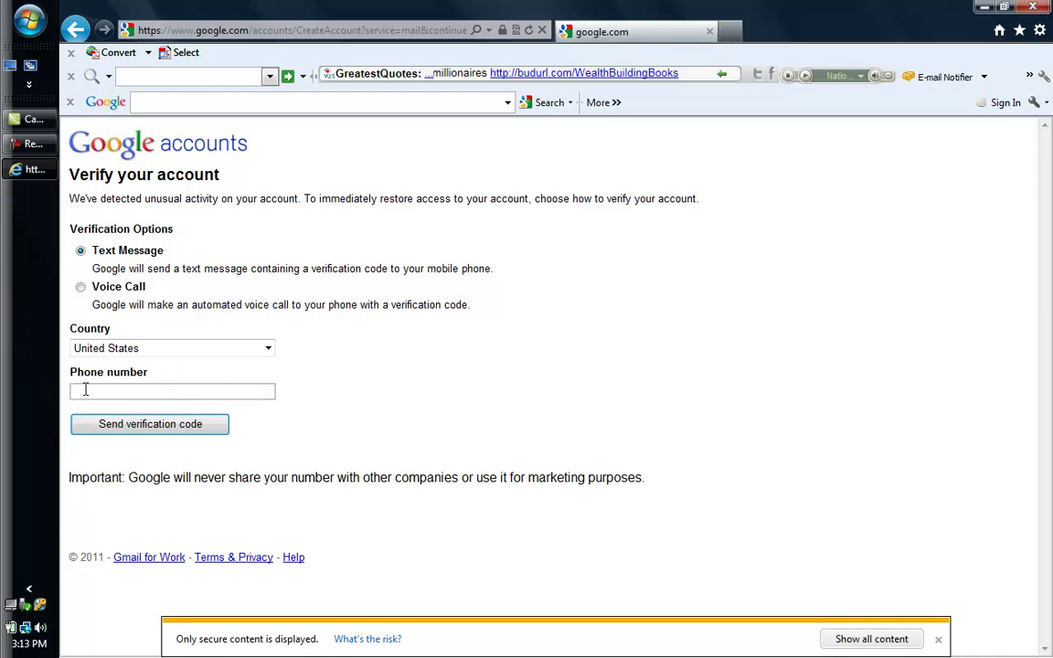
{"action": "left_click", "coordinate": [81, 287]}
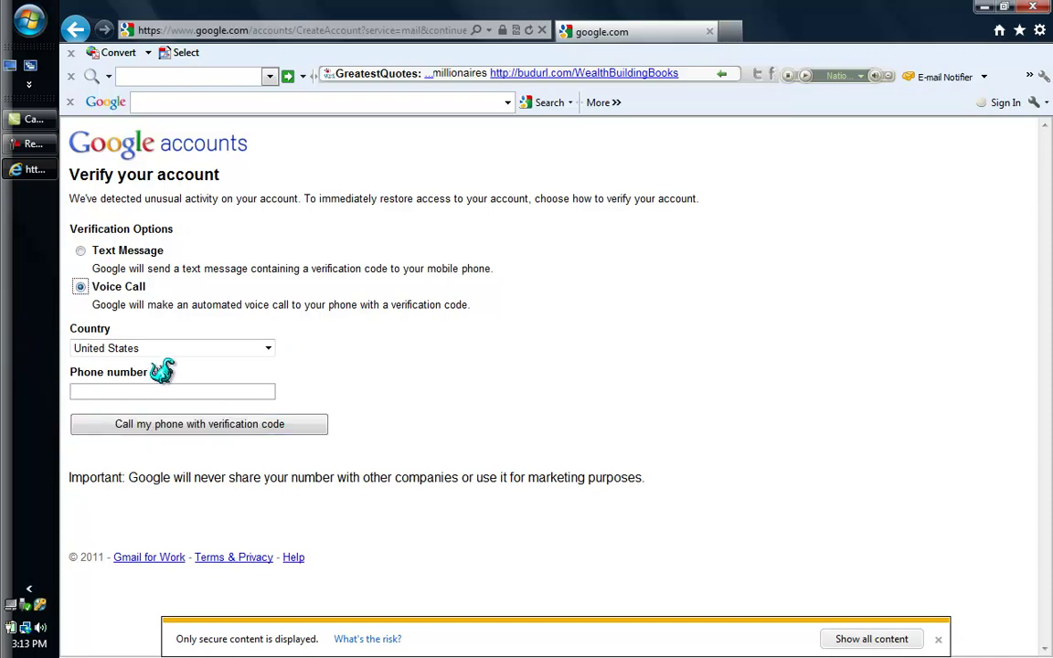
{"action": "left_click", "coordinate": [106, 392]}
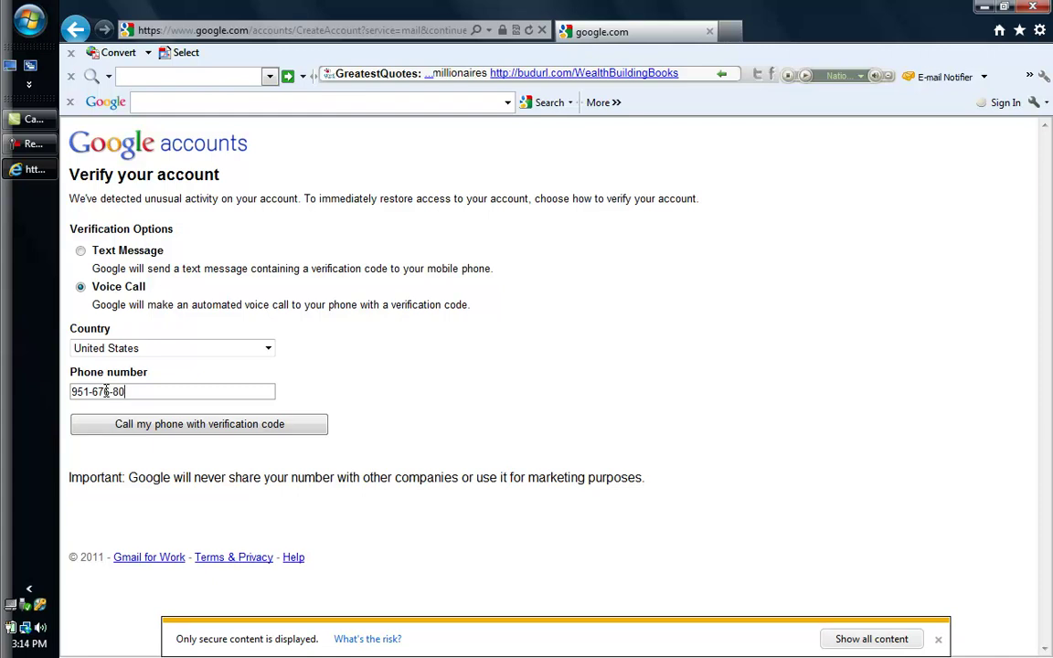
{"action": "left_click", "coordinate": [164, 428]}
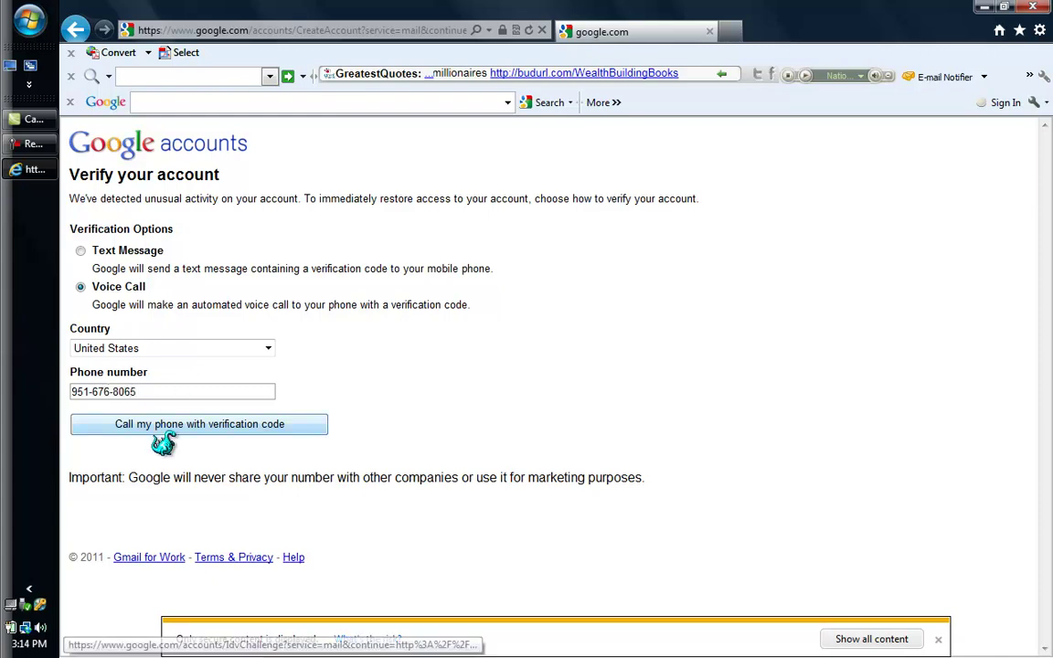
{"action": "left_click", "coordinate": [192, 428]}
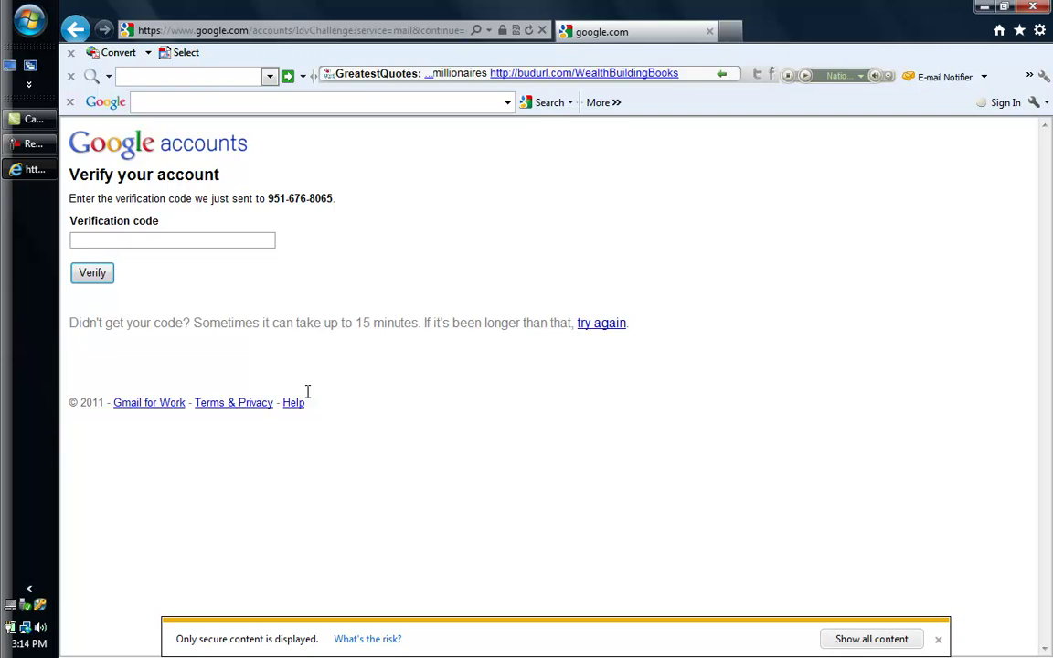
- Type the received verification code, correct one mistyped digit, and submit it with Verify
{"action": "left_click", "coordinate": [85, 240]}
{"action": "left_click", "coordinate": [88, 240]}
{"action": "key", "text": "BackSpace"}
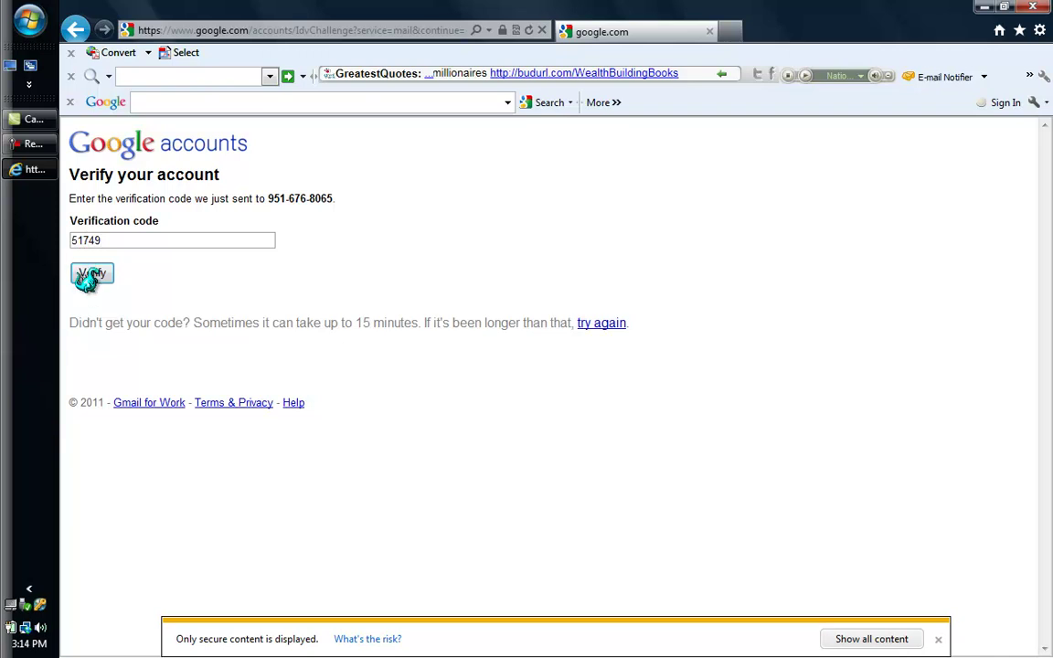
{"action": "left_click", "coordinate": [92, 273]}
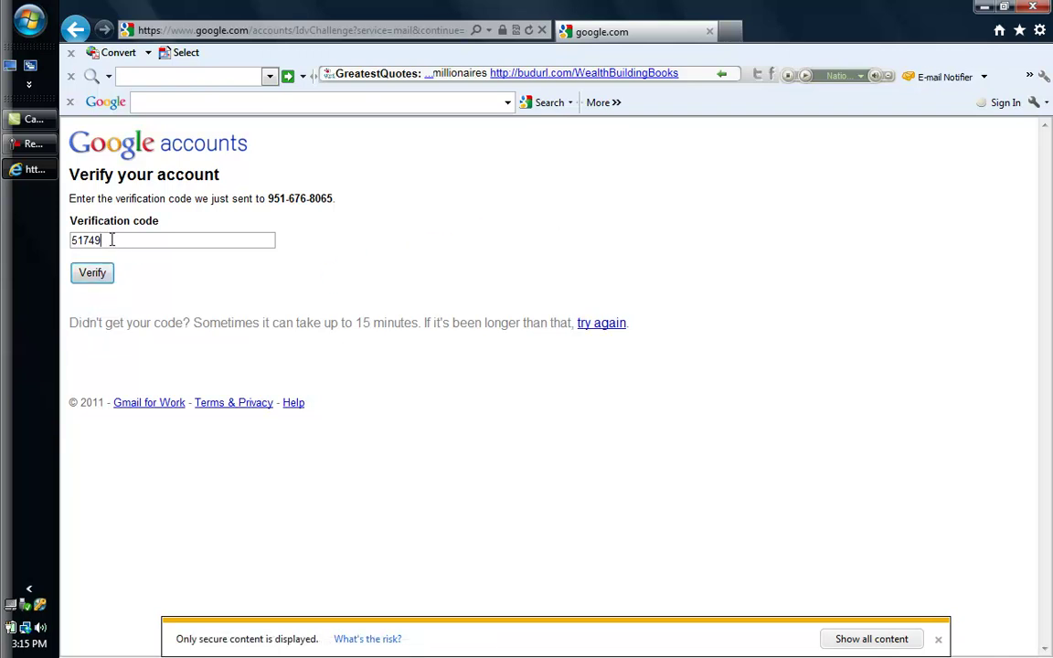
{"action": "key", "text": "BackSpace"}
{"action": "key", "text": "BackSpace"}
{"action": "key", "text": "BackSpace"}
{"action": "key", "text": "BackSpace"}
{"action": "key", "text": "BackSpace"}
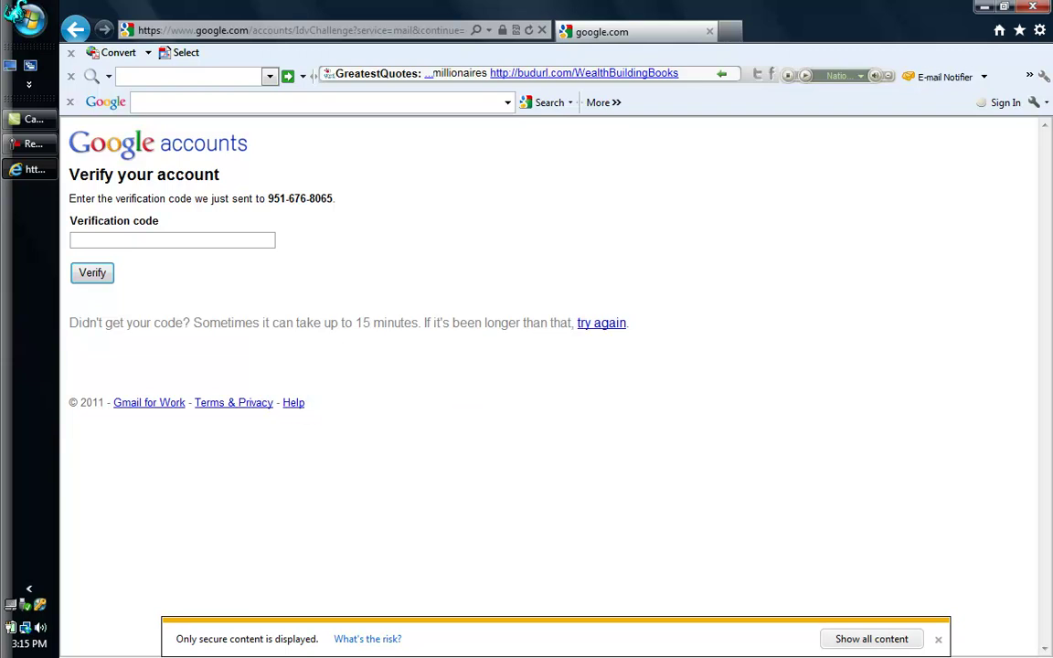
- Go back two pages to the empty Gmail Create an Account form
{"action": "left_click", "coordinate": [78, 30]}
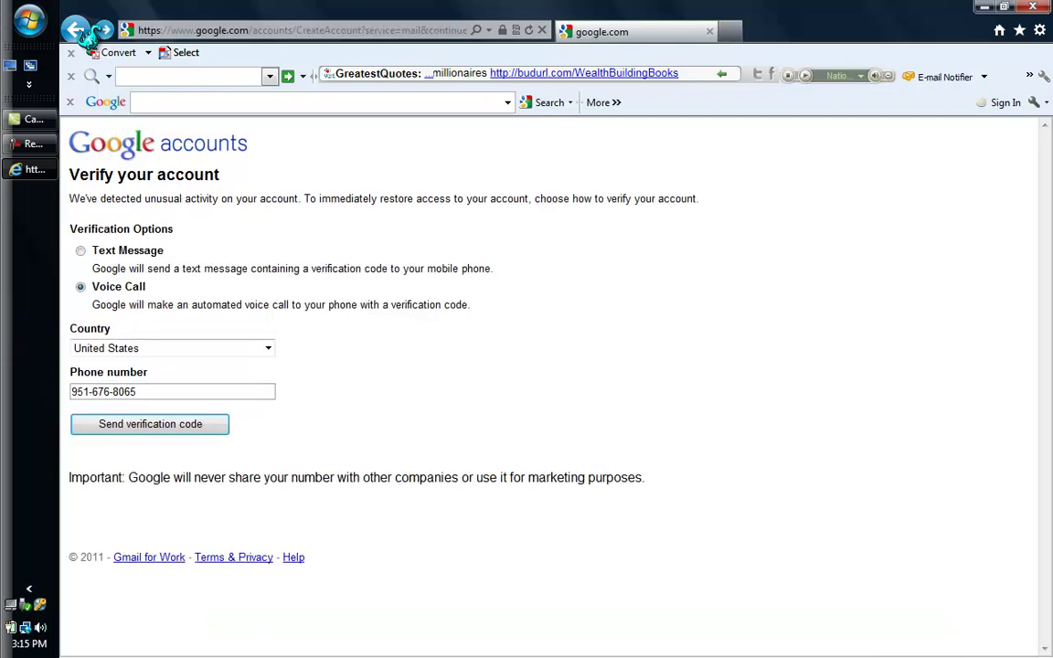
{"action": "left_click", "coordinate": [78, 31]}
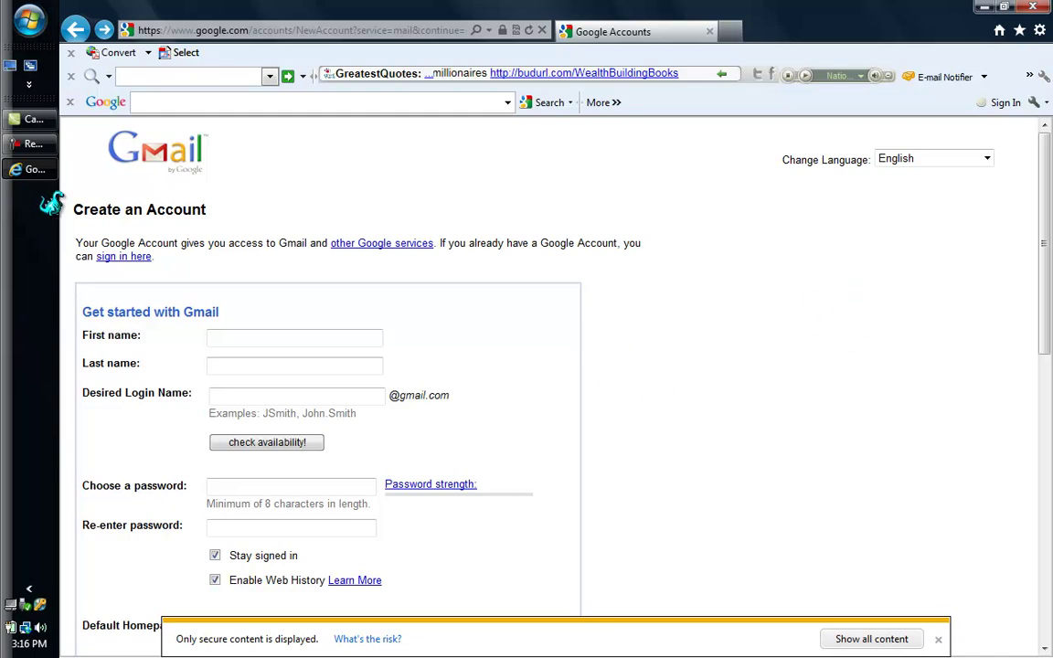
{"action": "mouse_move", "coordinate": [37, 145]}
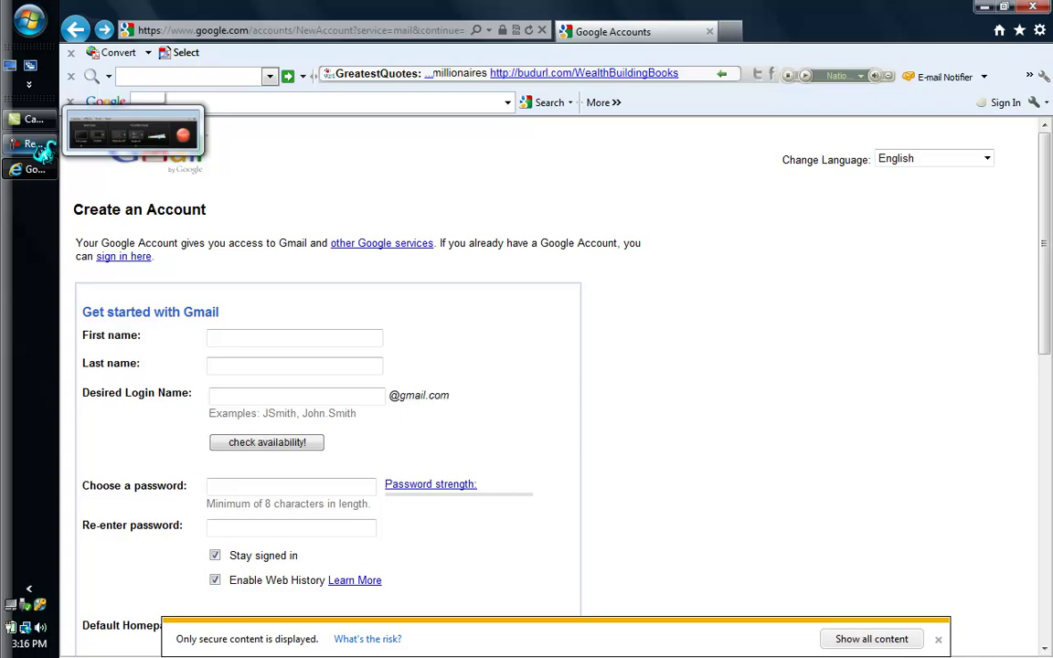